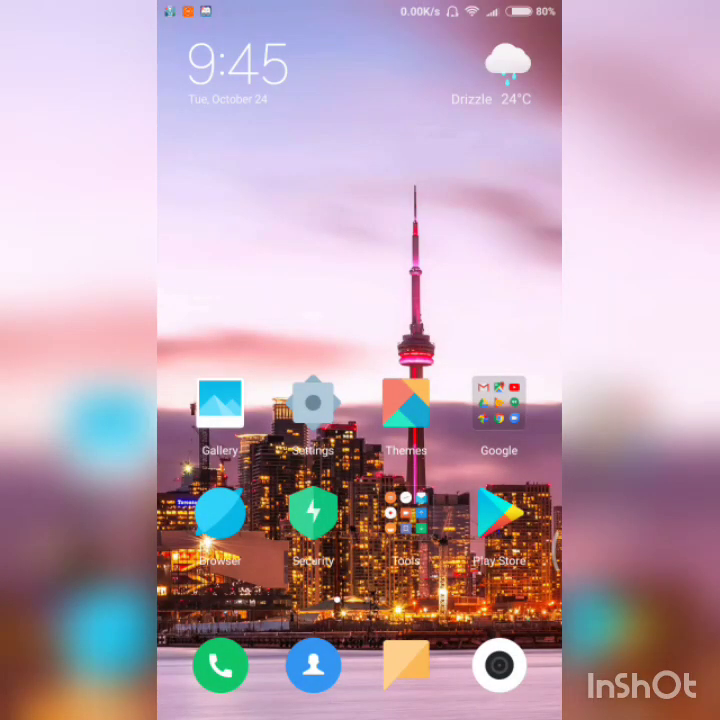
# Unlock developer mode by tapping MIUI version repeatedly in Settings > About phone
pyautogui.click(313, 404)
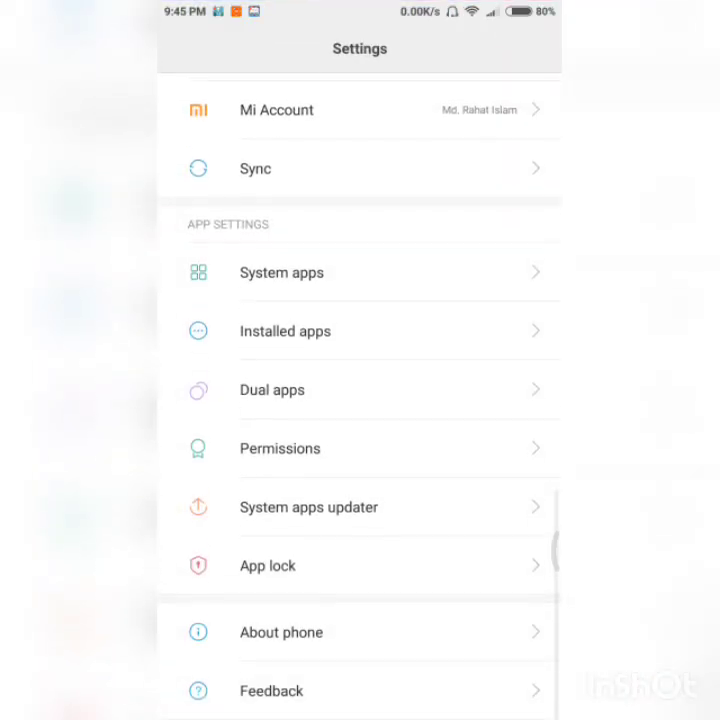
pyautogui.click(281, 632)
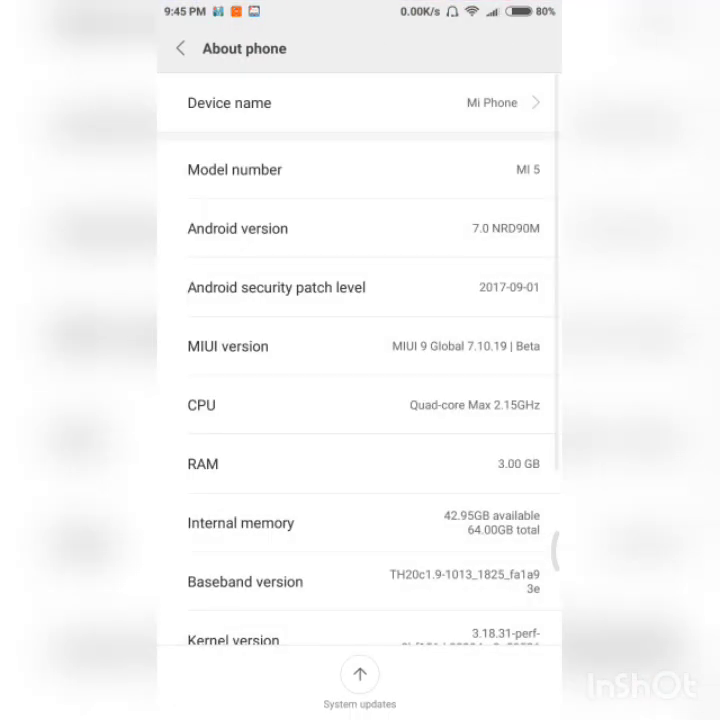
pyautogui.click(228, 346)
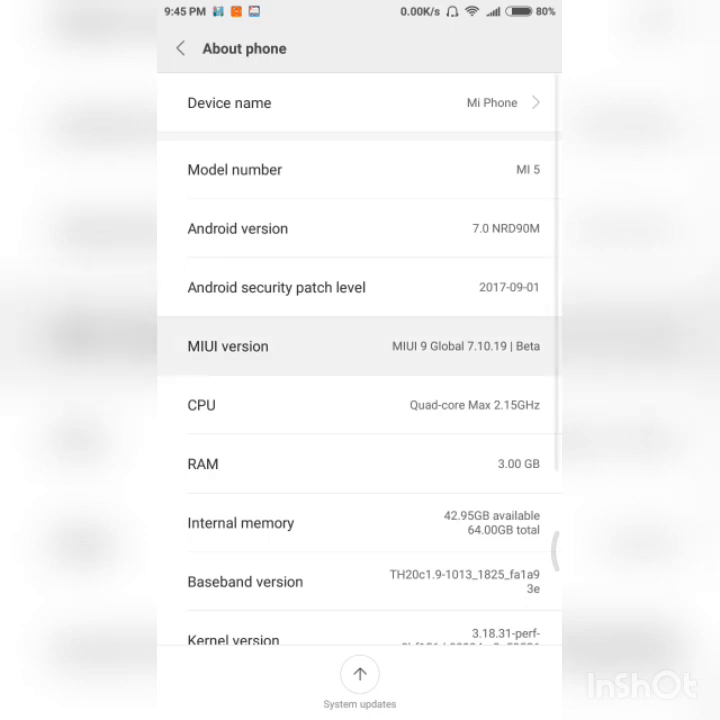
pyautogui.click(228, 346)
pyautogui.click(228, 346)
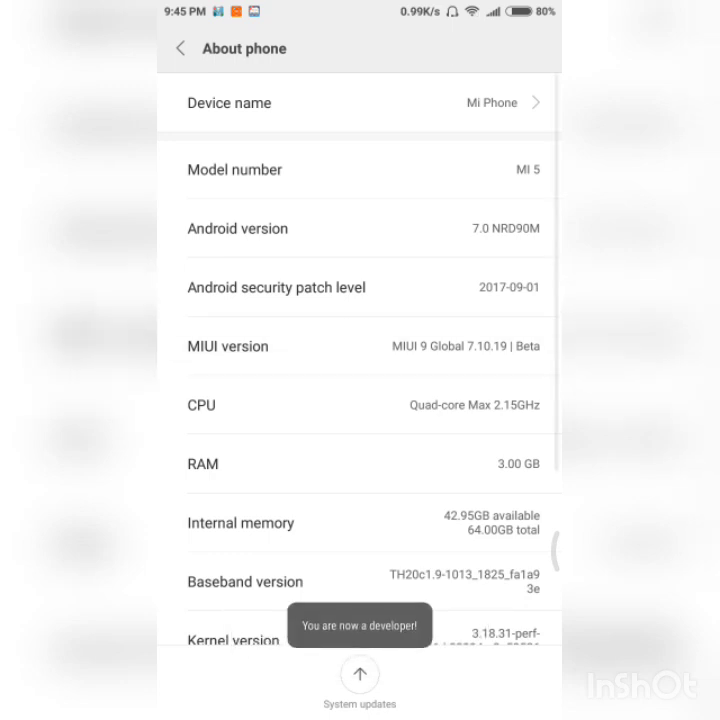
# Back on the home screen, open the Google apps folder
pyautogui.scroll(-3, 360, 400)
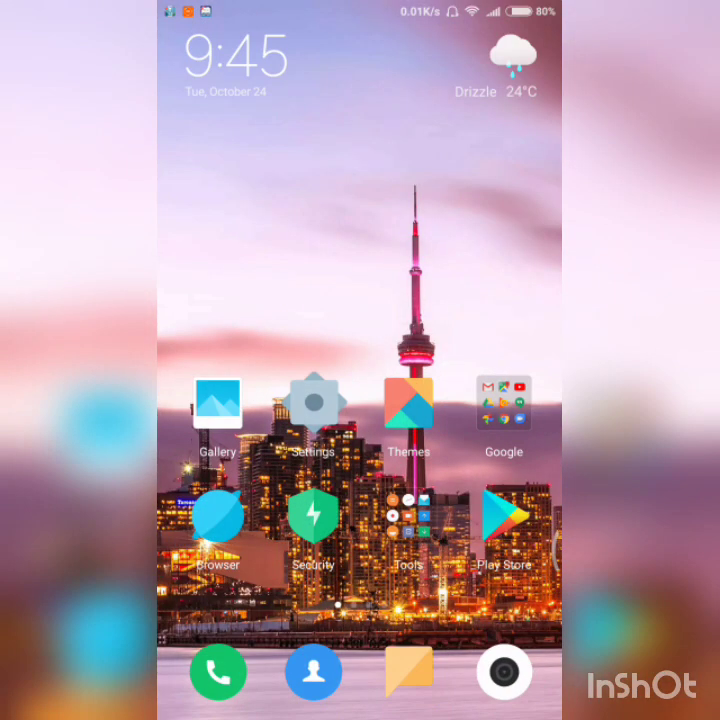
pyautogui.hscroll(1, 360, 360)
pyautogui.hscroll(-1, 360, 360)
pyautogui.hscroll(1, 360, 360)
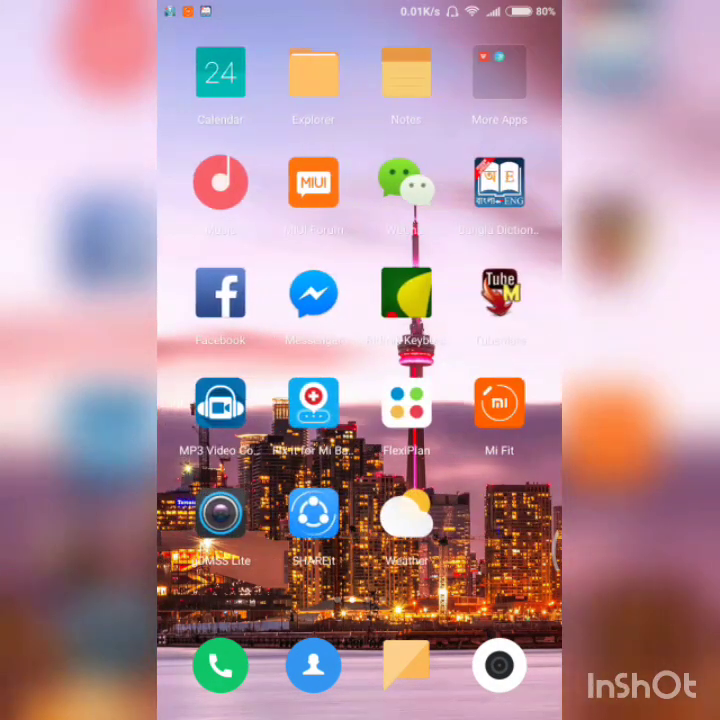
pyautogui.hscroll(-1, 360, 360)
pyautogui.hscroll(1, 360, 360)
pyautogui.hscroll(-1, 360, 360)
pyautogui.click(498, 394)
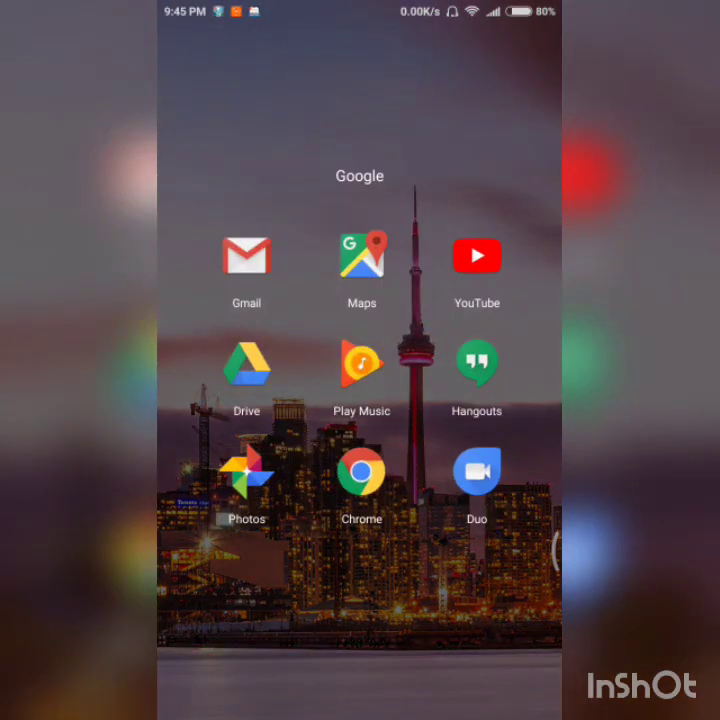
# Launch Chrome and go to the Google homepage
pyautogui.click(361, 472)
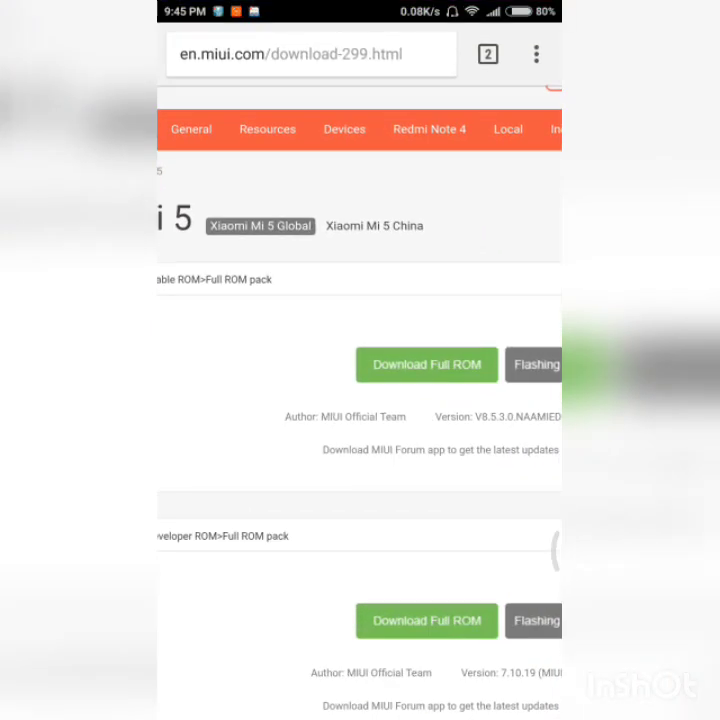
pyautogui.click(310, 54)
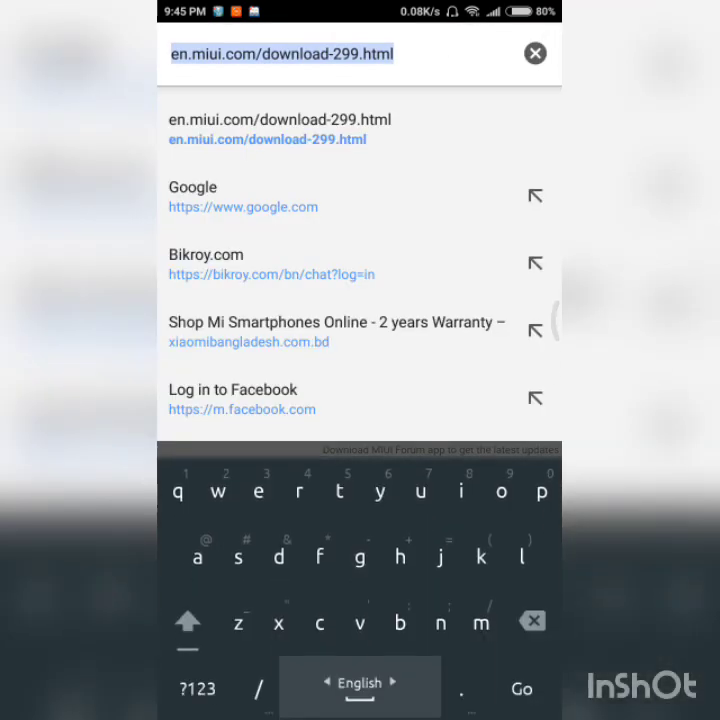
pyautogui.write('g')
pyautogui.press('Return')
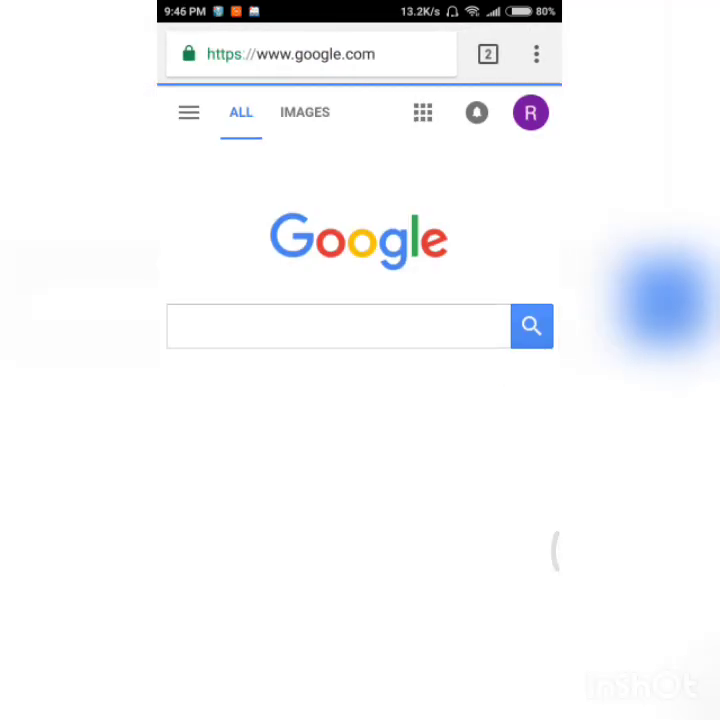
# Search Google for 'Mi 6 global rom' and open the official en.miui.com result
pyautogui.click(338, 326)
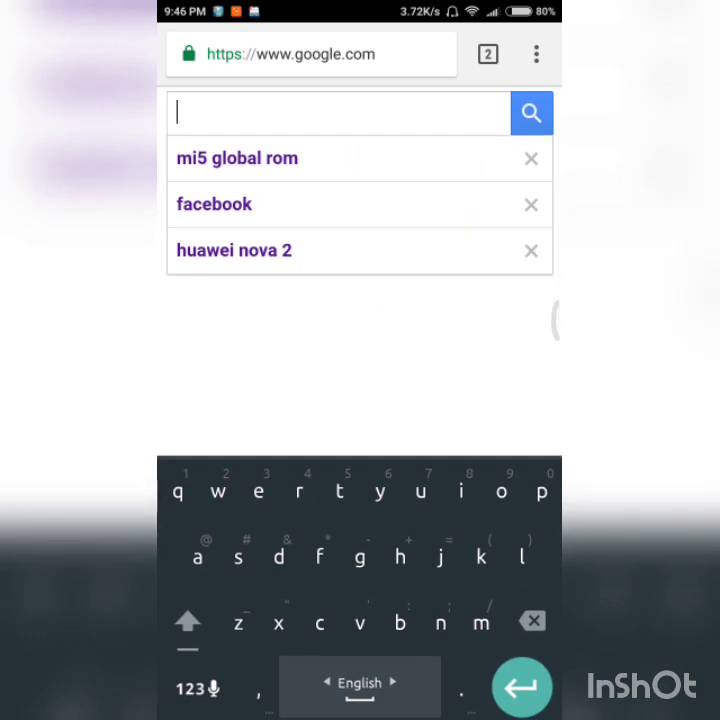
pyautogui.click(187, 621)
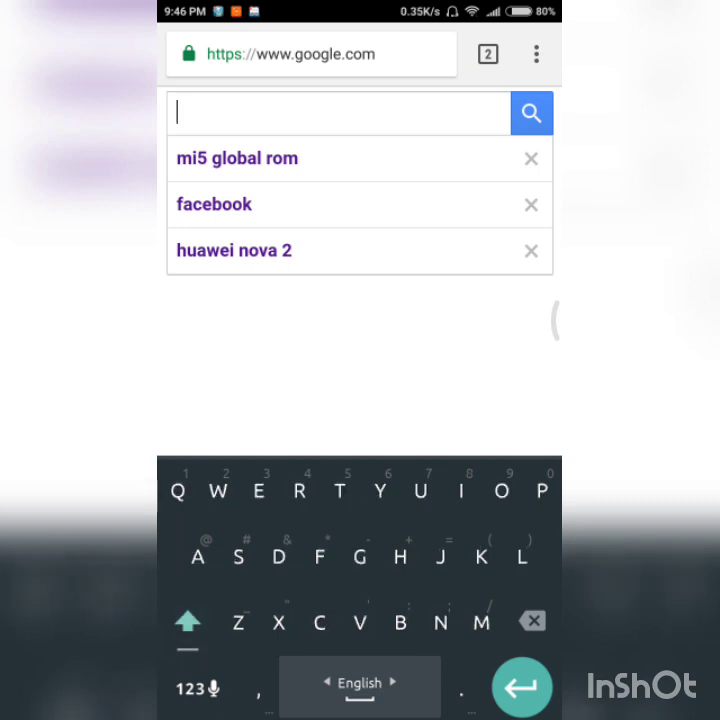
pyautogui.write('Mi ')
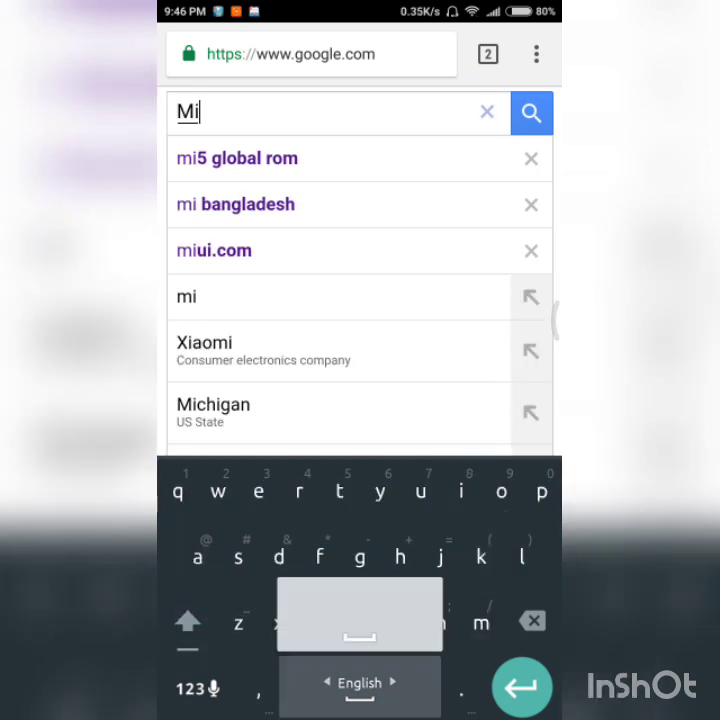
pyautogui.write('6')
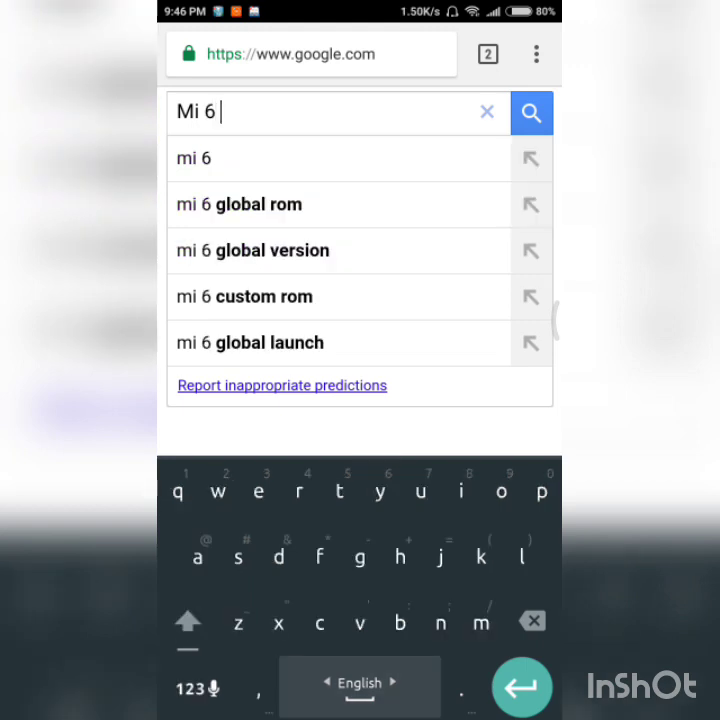
pyautogui.click(258, 158)
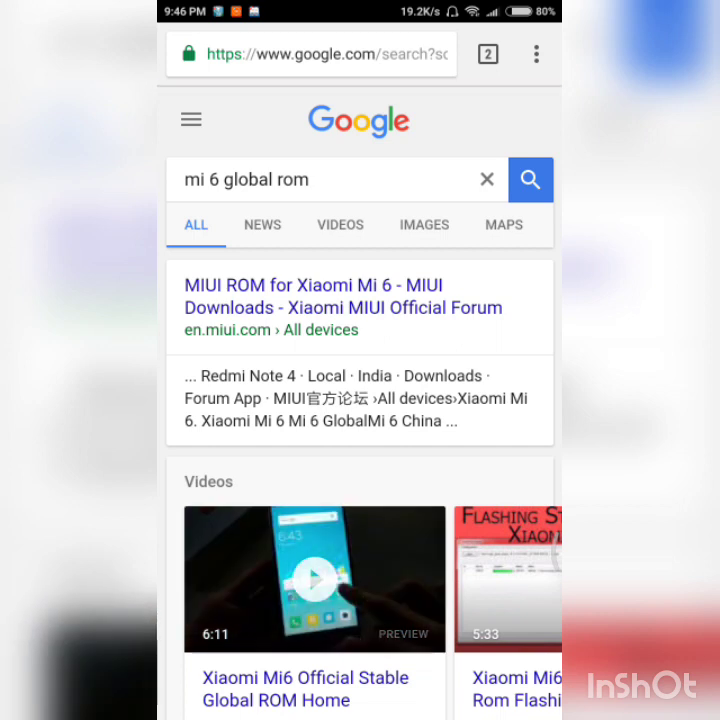
pyautogui.click(313, 285)
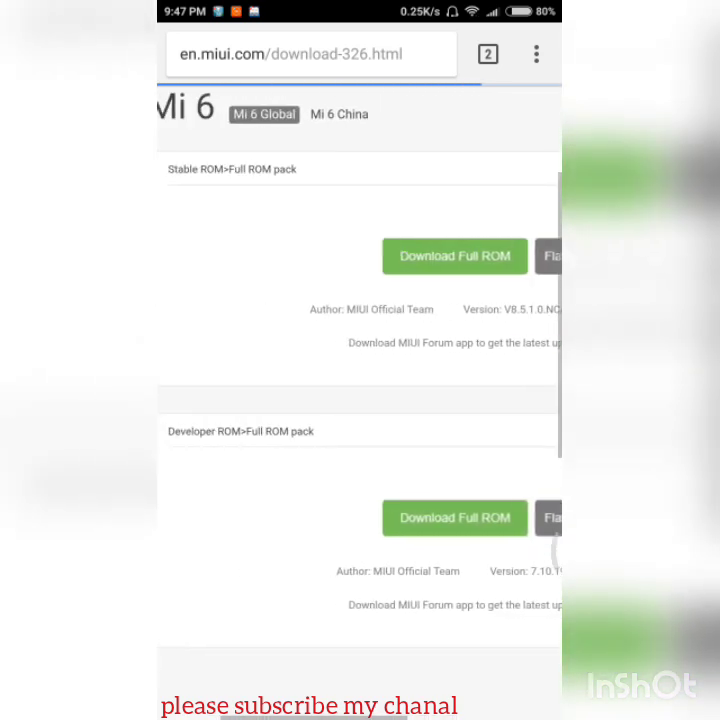
# Remove the paused Mi 6 and Mi 5 ROM downloads from Chrome, then go Home
pyautogui.hscroll(2, 360, 400)
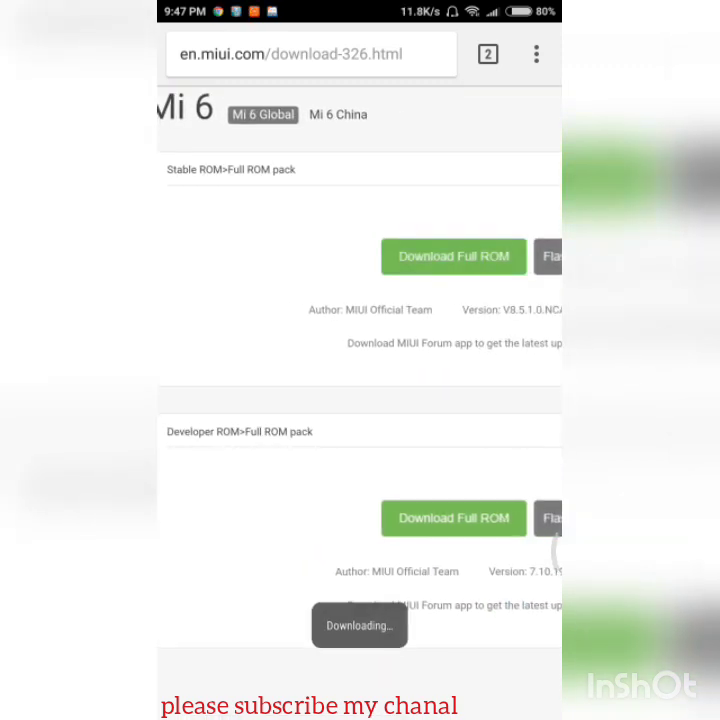
pyautogui.moveTo(360, 5); pyautogui.dragTo(360, 400)
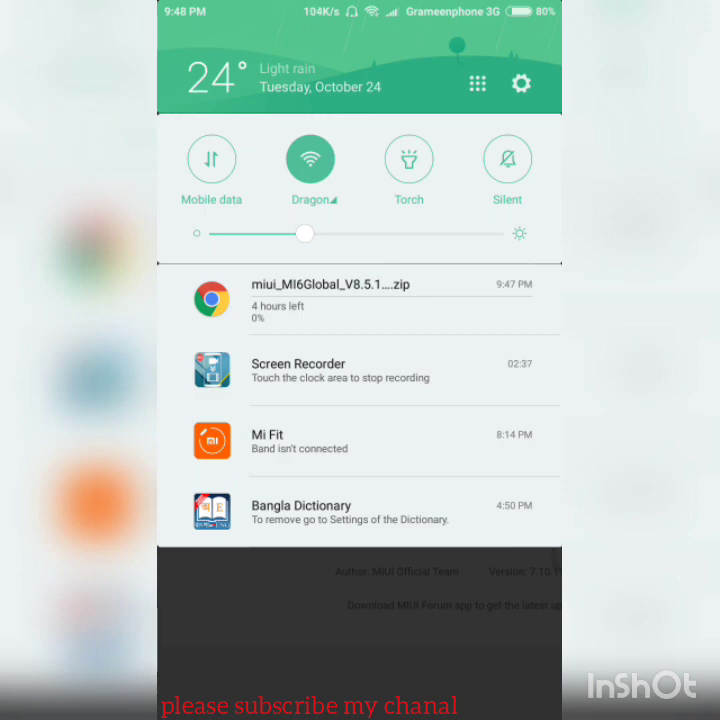
pyautogui.click(330, 300)
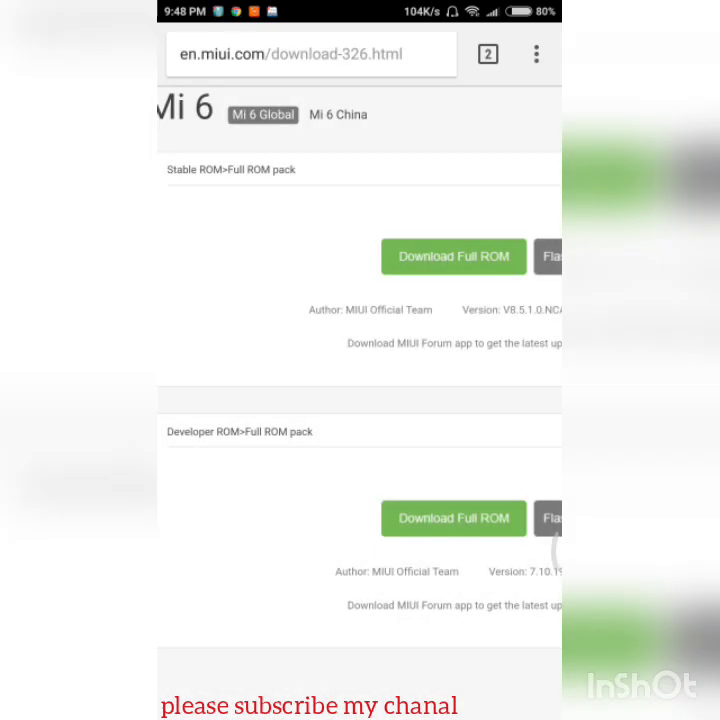
pyautogui.click(483, 177)
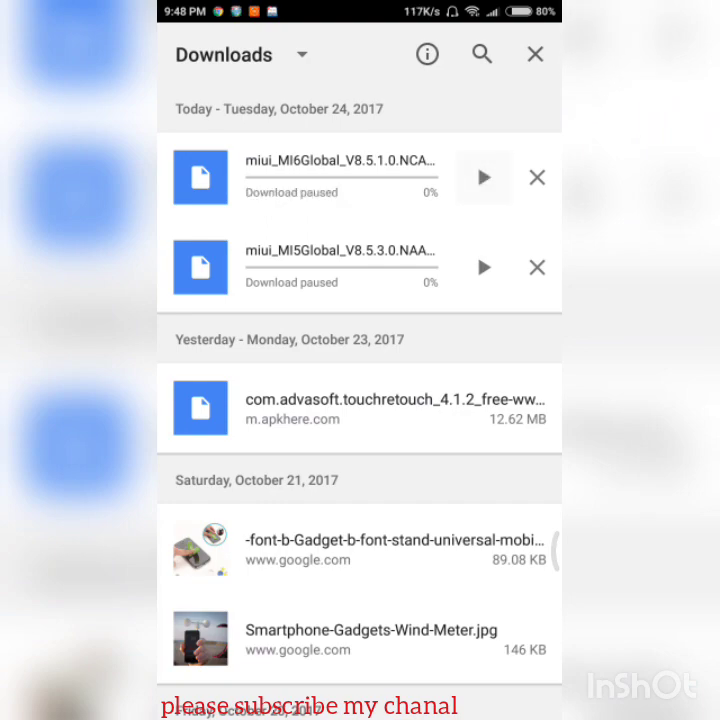
pyautogui.click(537, 177)
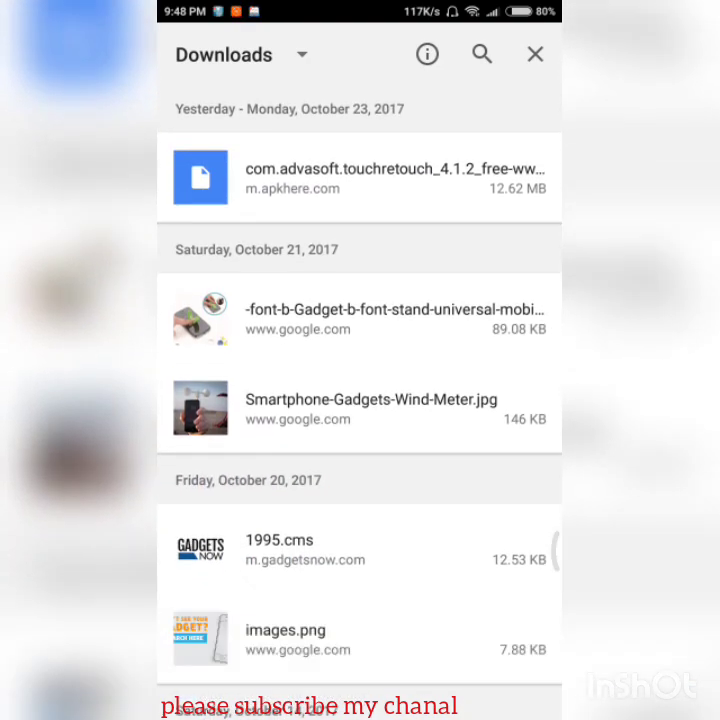
pyautogui.press('Home')
pyautogui.press('Home')
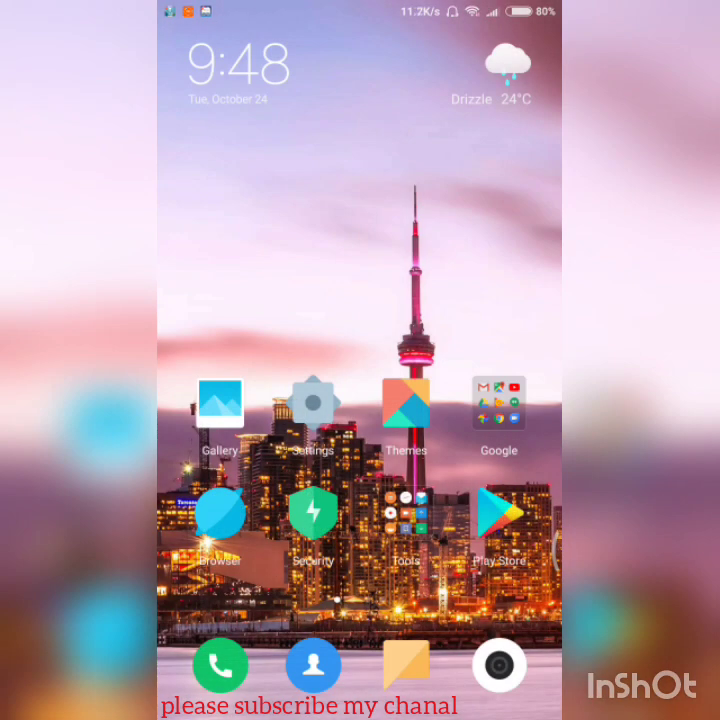
# Launch the Updater from Settings > About phone; it reports no updates for MIUI 9 7.10.19
pyautogui.click(313, 403)
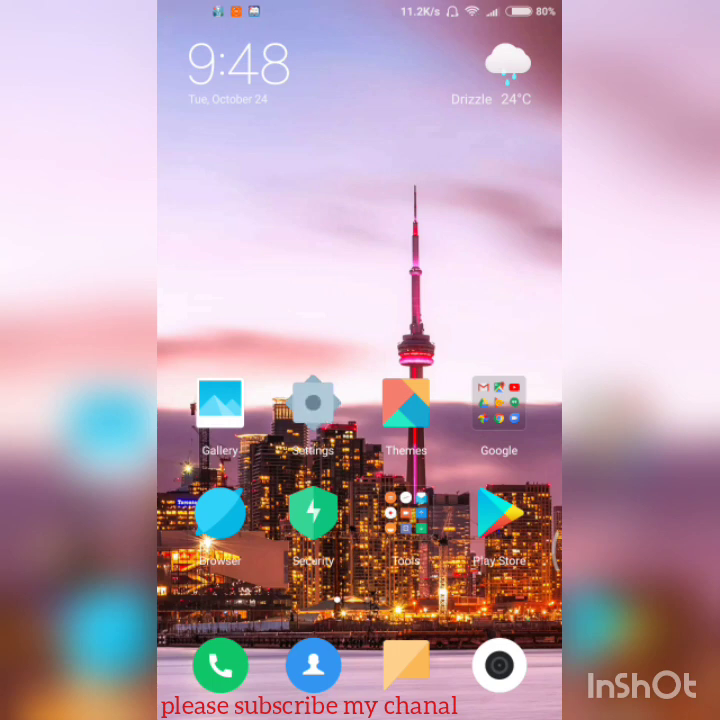
pyautogui.click(281, 632)
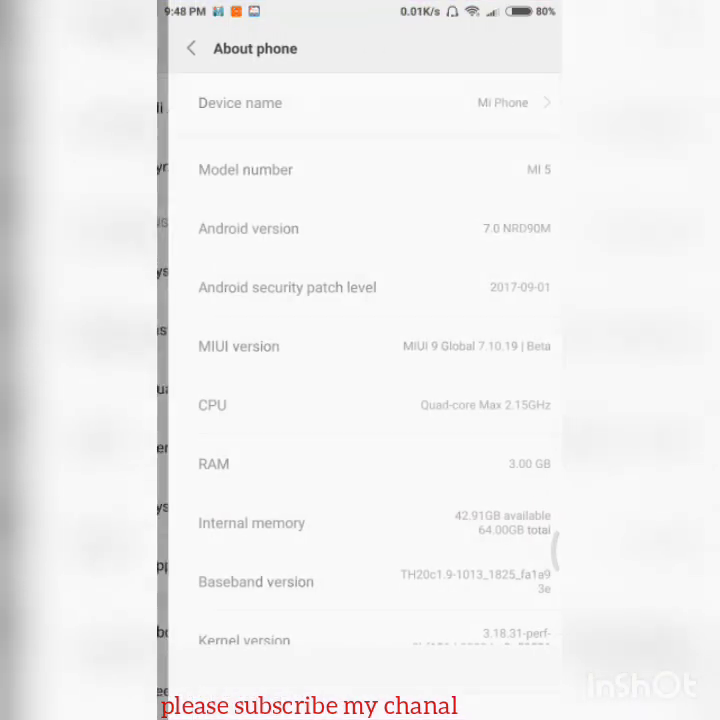
pyautogui.scroll(-2, 360, 400)
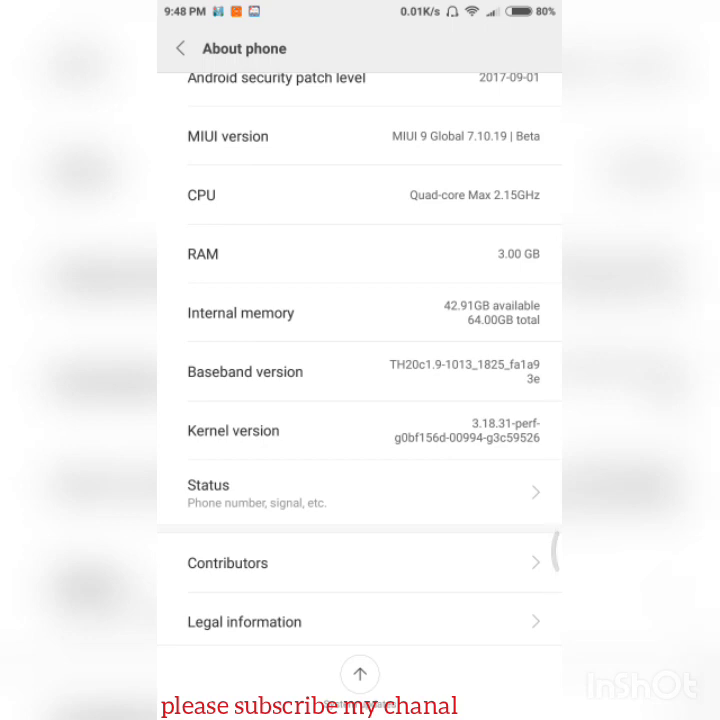
pyautogui.click(360, 673)
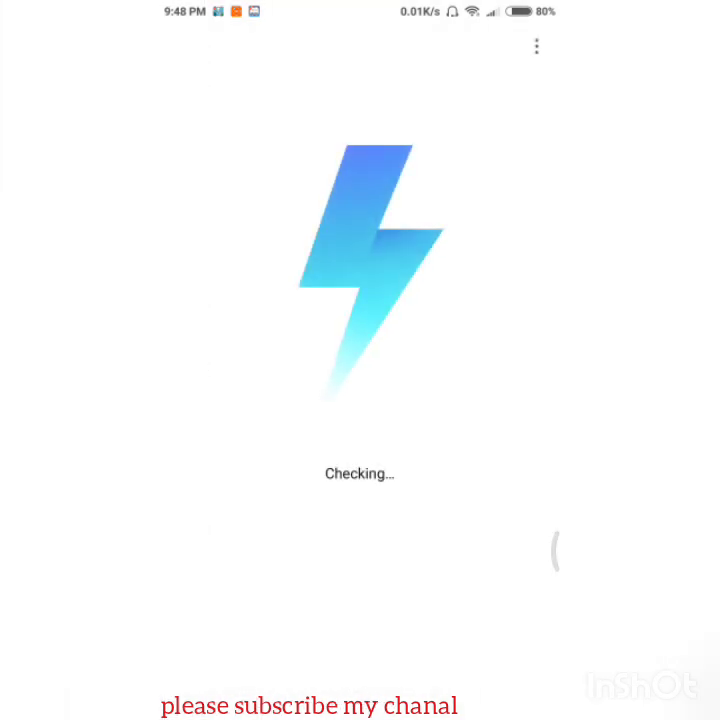
pyautogui.click(536, 46)
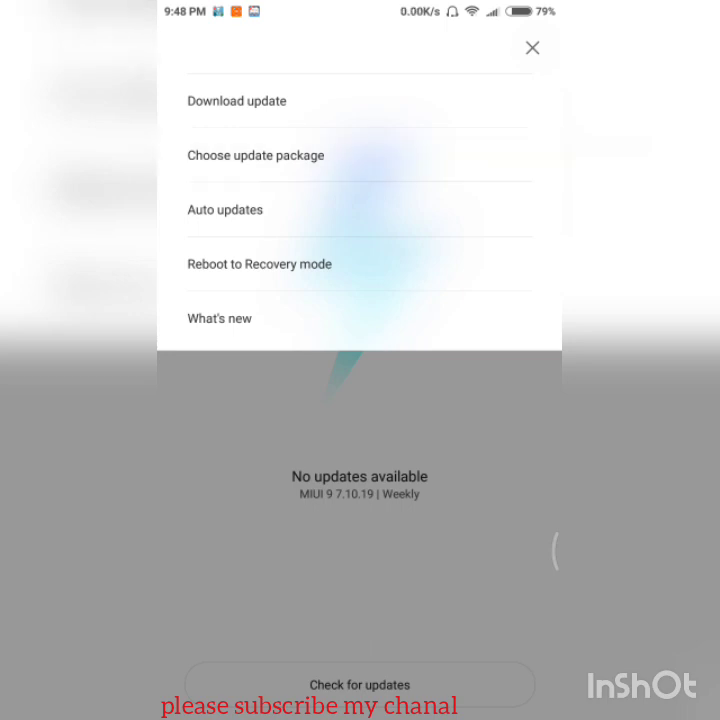
# Browse to the Download folder twice via Choose update package, finding it empty
pyautogui.click(255, 155)
pyautogui.scroll(-3, 360, 400)
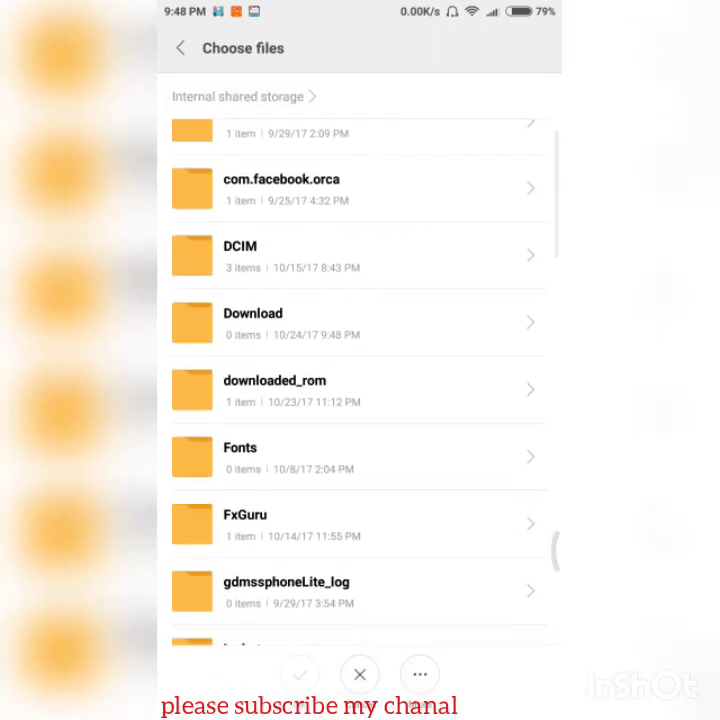
pyautogui.click(280, 325)
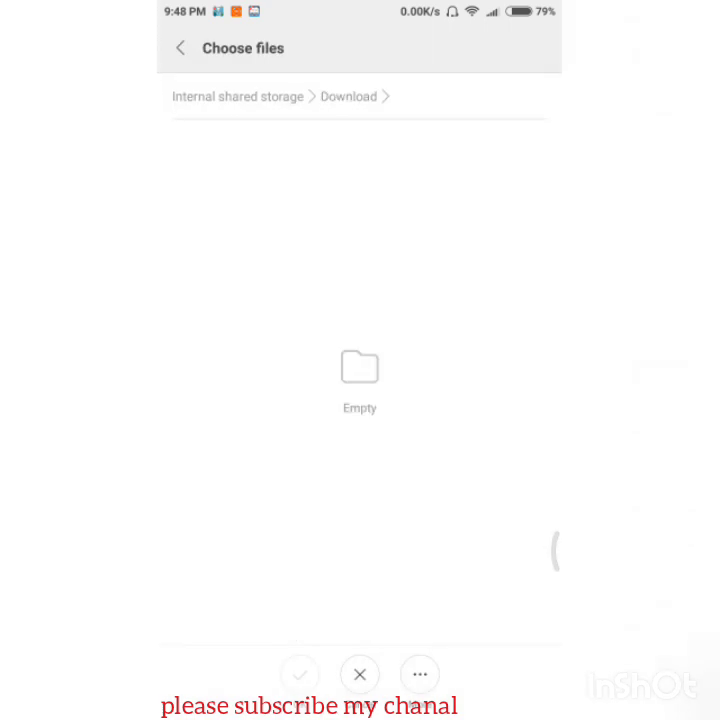
pyautogui.click(360, 674)
pyautogui.click(536, 46)
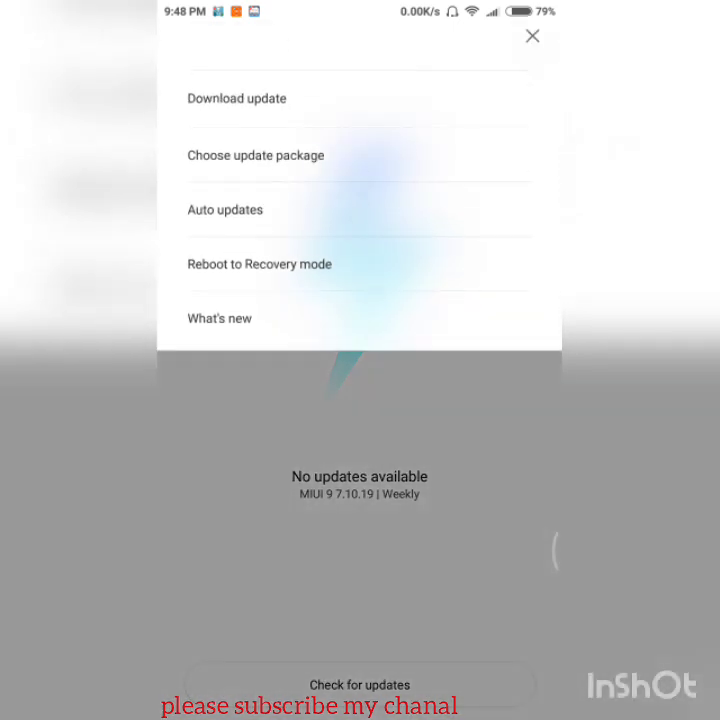
pyautogui.click(240, 249)
pyautogui.scroll(-2, 360, 400)
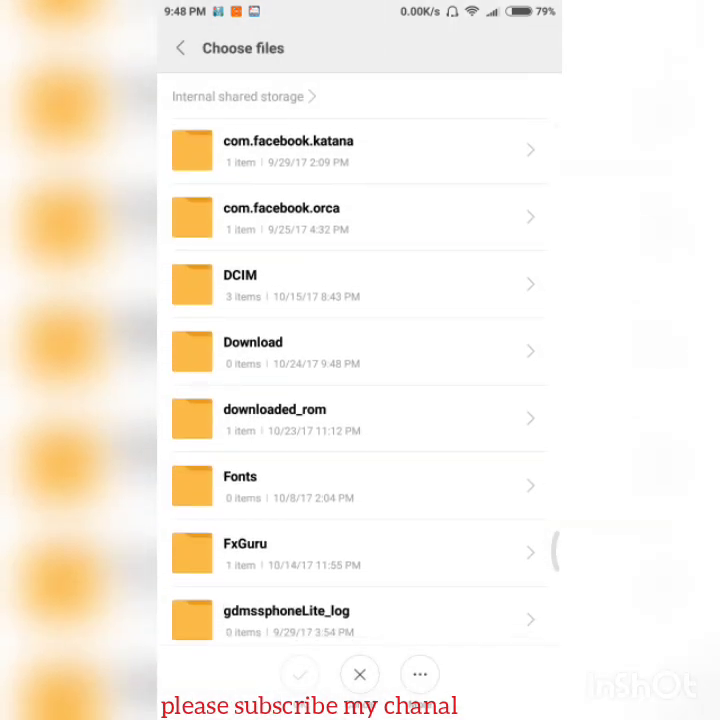
pyautogui.click(253, 351)
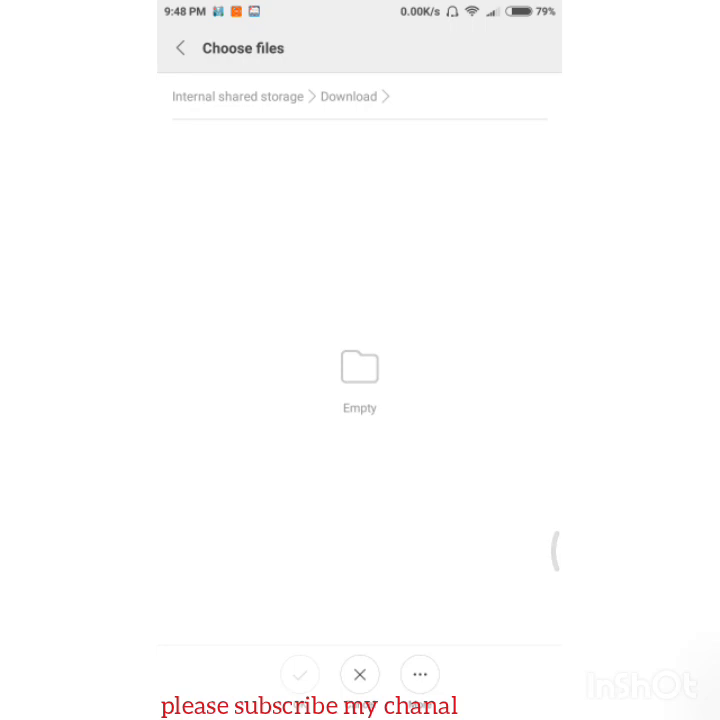
pyautogui.press('Escape')
# Back out of the Updater and About phone, then swipe through home pages to the main one
pyautogui.press('Escape')
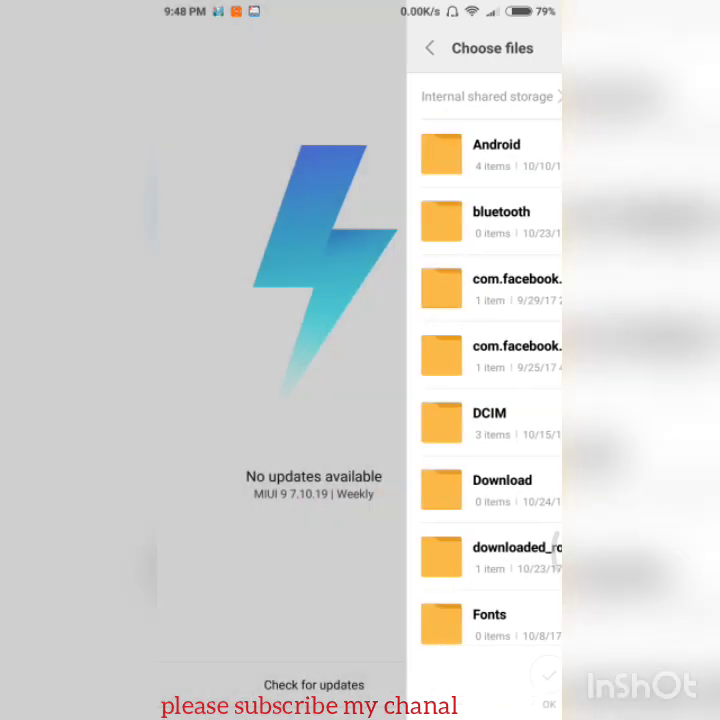
pyautogui.press('Escape')
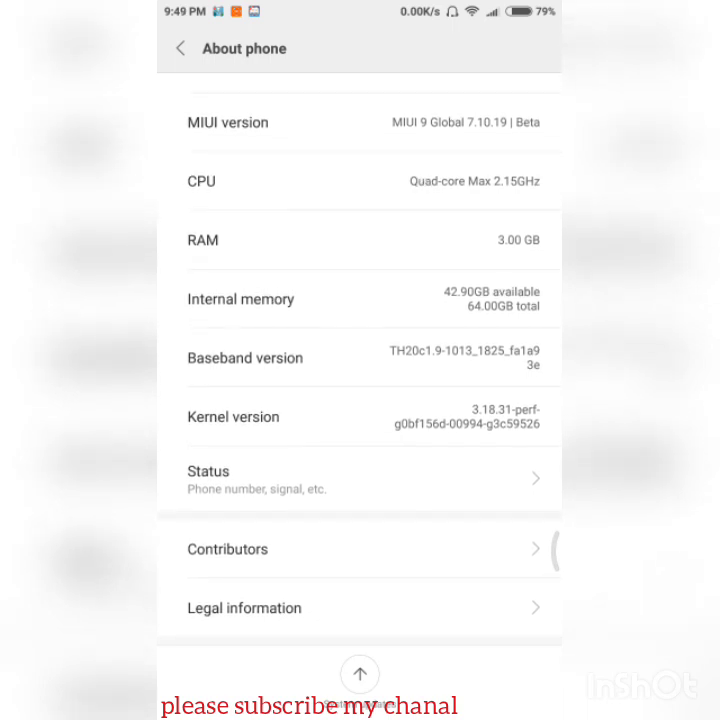
pyautogui.scroll(3, 360, 360)
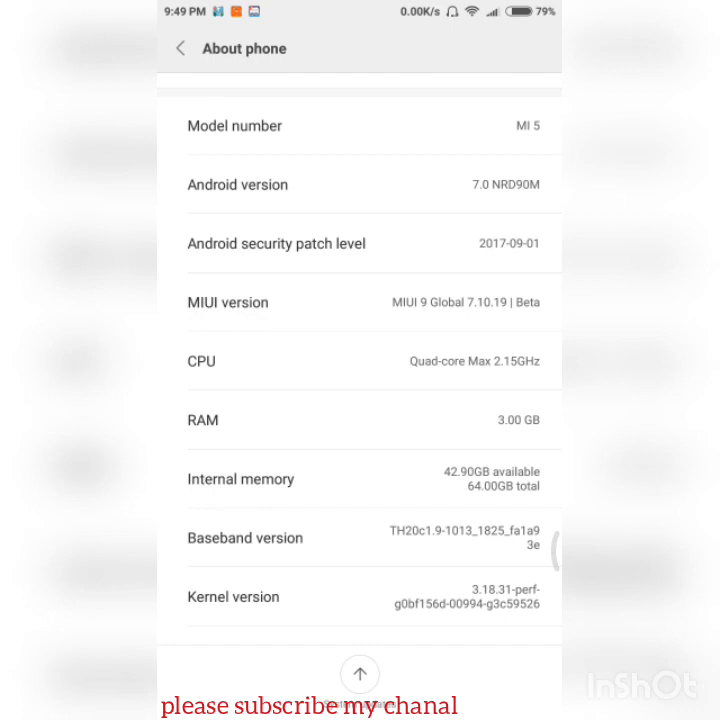
pyautogui.press('Home')
pyautogui.moveTo(360, 10); pyautogui.dragTo(360, 80)
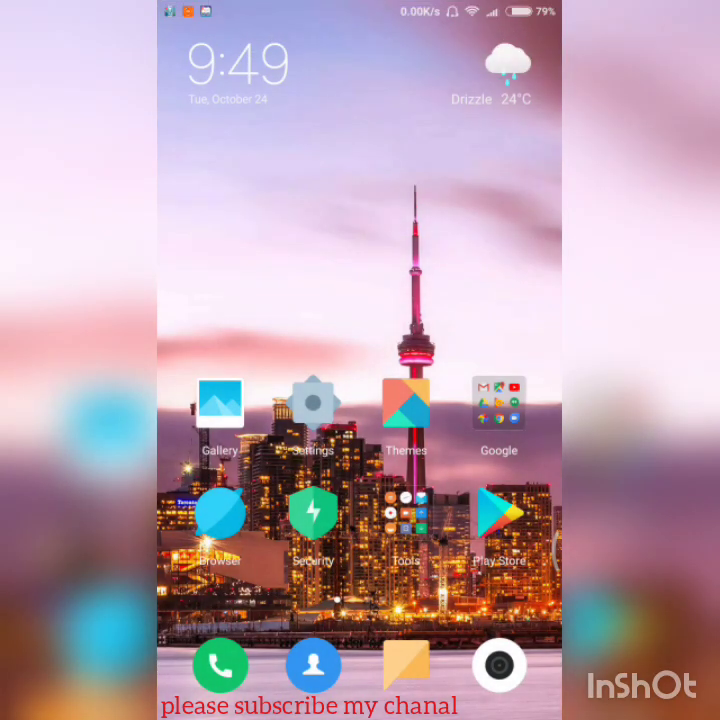
pyautogui.moveTo(500, 300); pyautogui.dragTo(200, 300)
pyautogui.moveTo(500, 300)
pyautogui.mouseDown()
pyautogui.moveTo(200, 300)
pyautogui.moveTo(500, 300)
pyautogui.mouseUp()
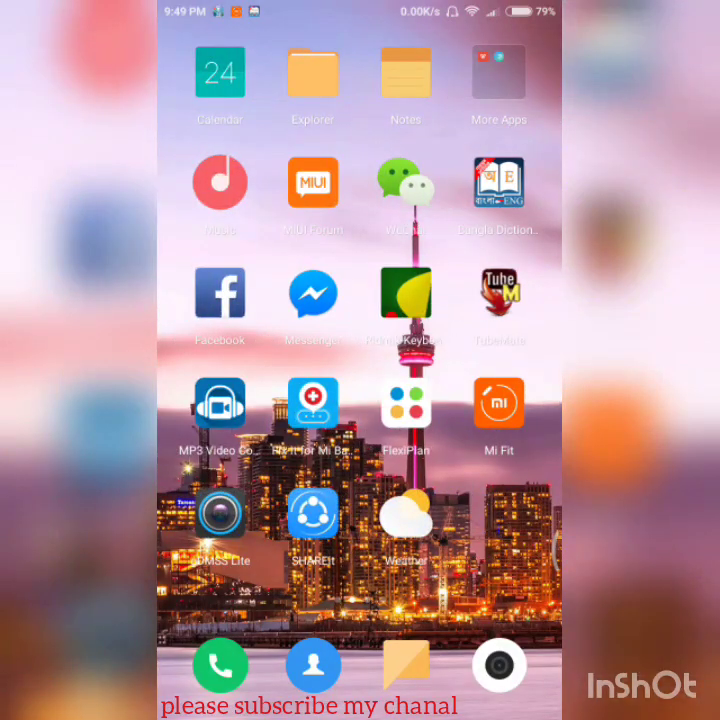
pyautogui.moveTo(220, 300); pyautogui.dragTo(500, 300)
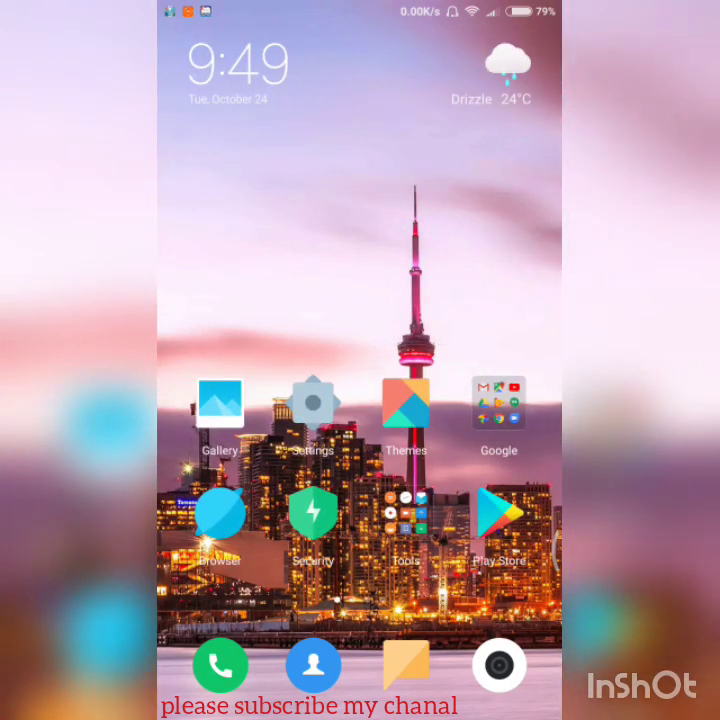